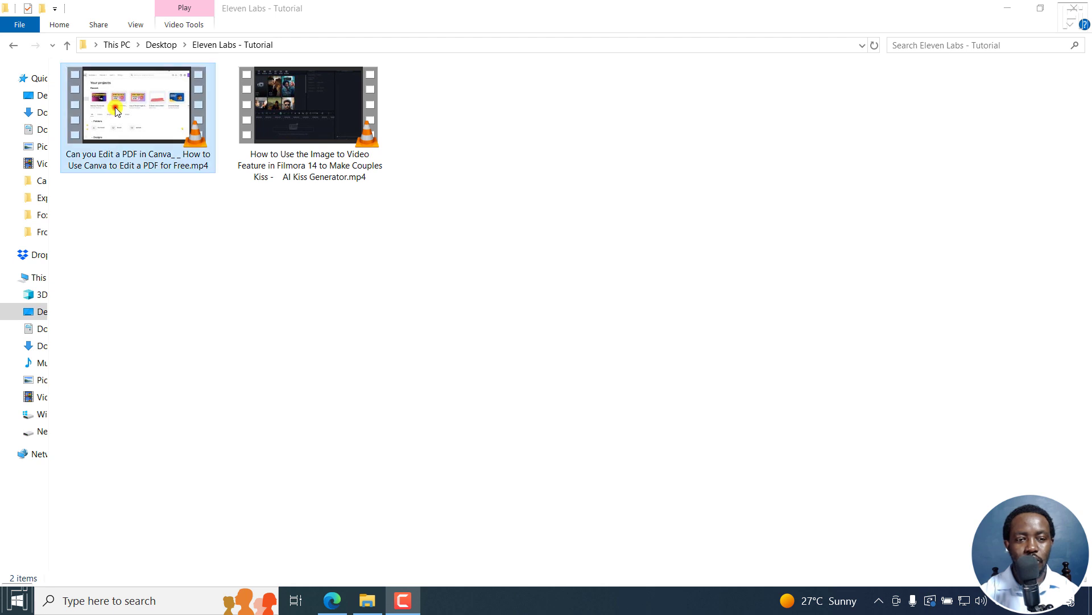
- Check the Canva and Filmora tutorial videos in the Eleven Labs - Tutorial folder, then return to the ElevenLabs page
left_click(114, 108)
left_click(297, 142)
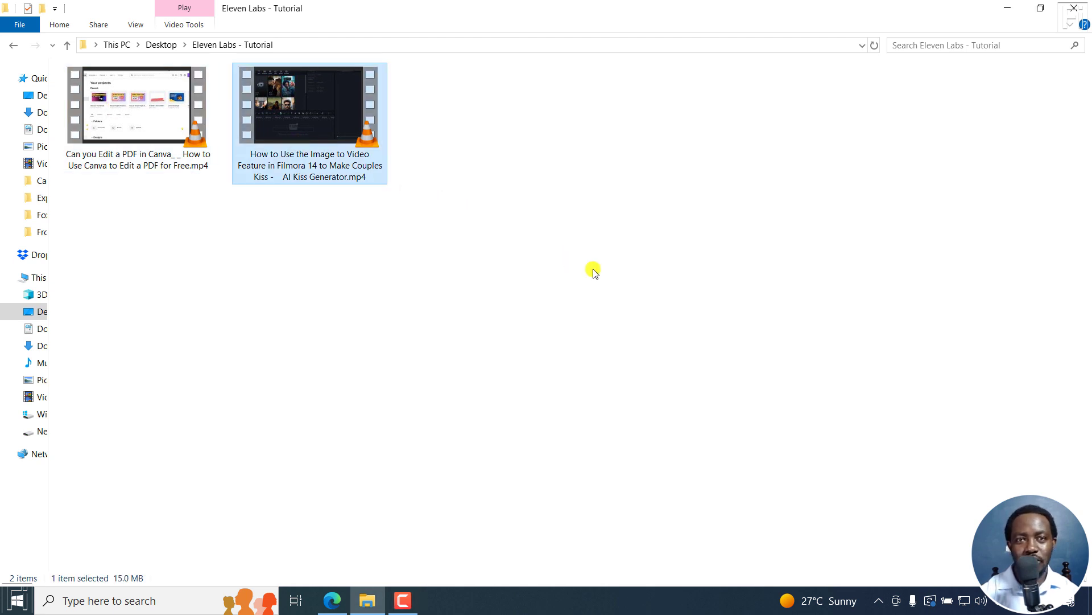
left_click(335, 605)
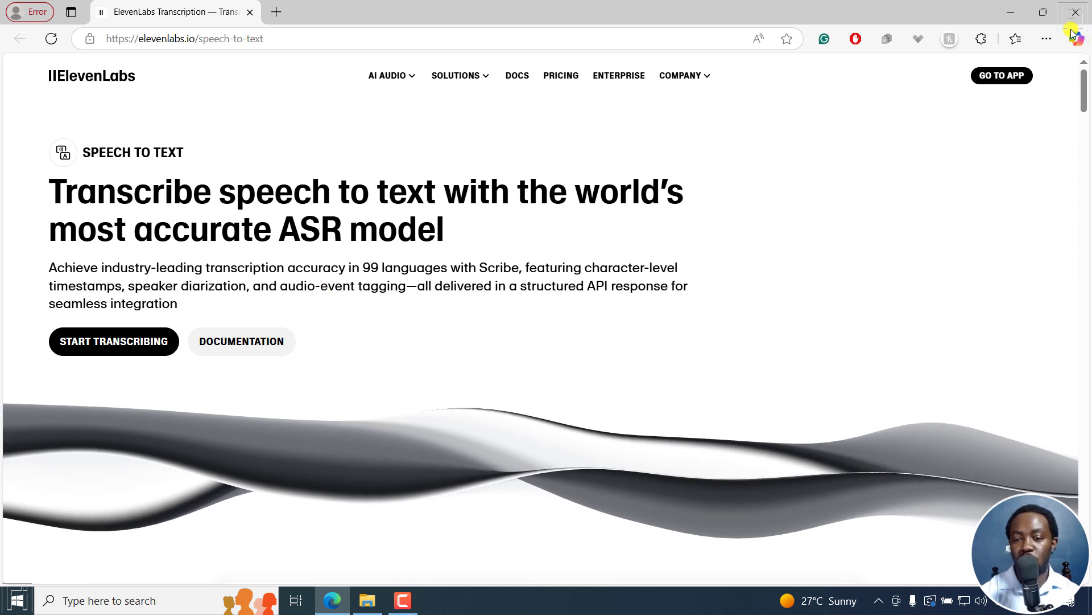
- Scroll down the Speech to Text product page and launch the ElevenLabs app in a new tab
left_click_drag(1087, 86, 1088, 125)
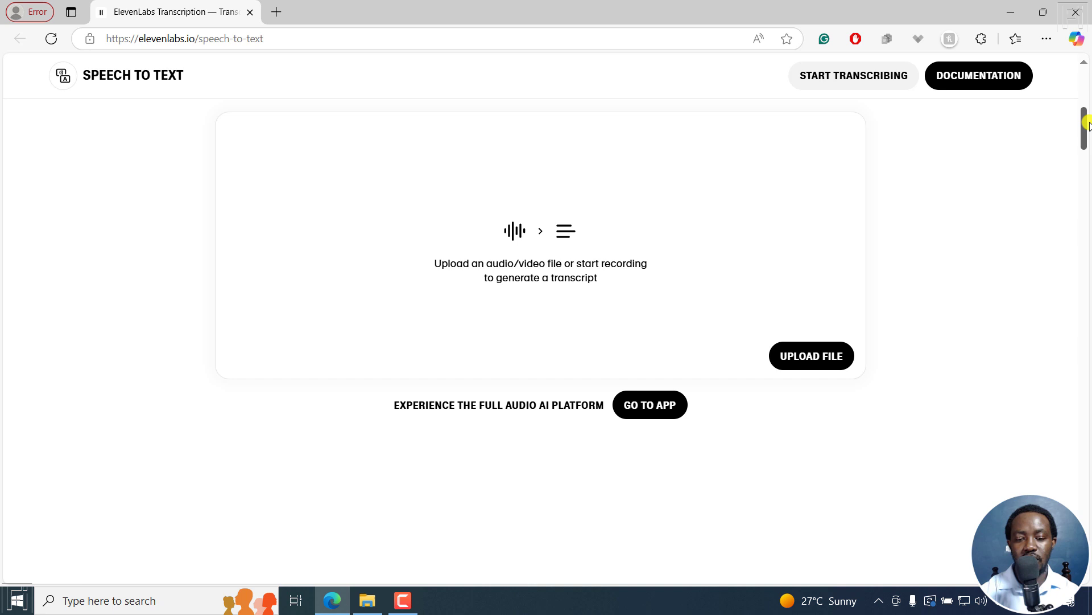
left_click(653, 405)
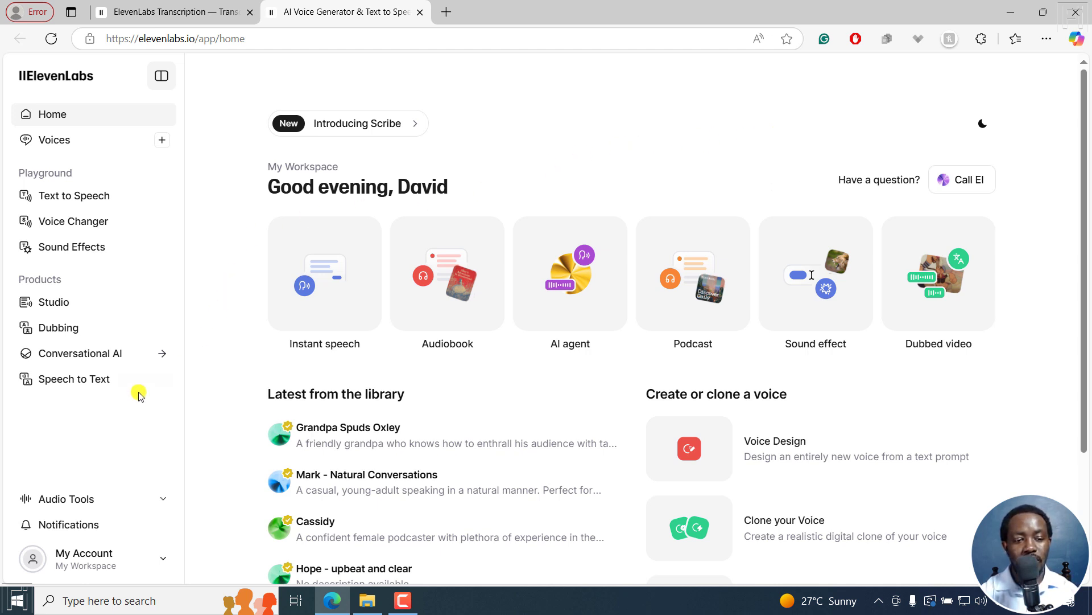
- Open the in-app Speech to text page from the left sidebar
left_click(67, 381)
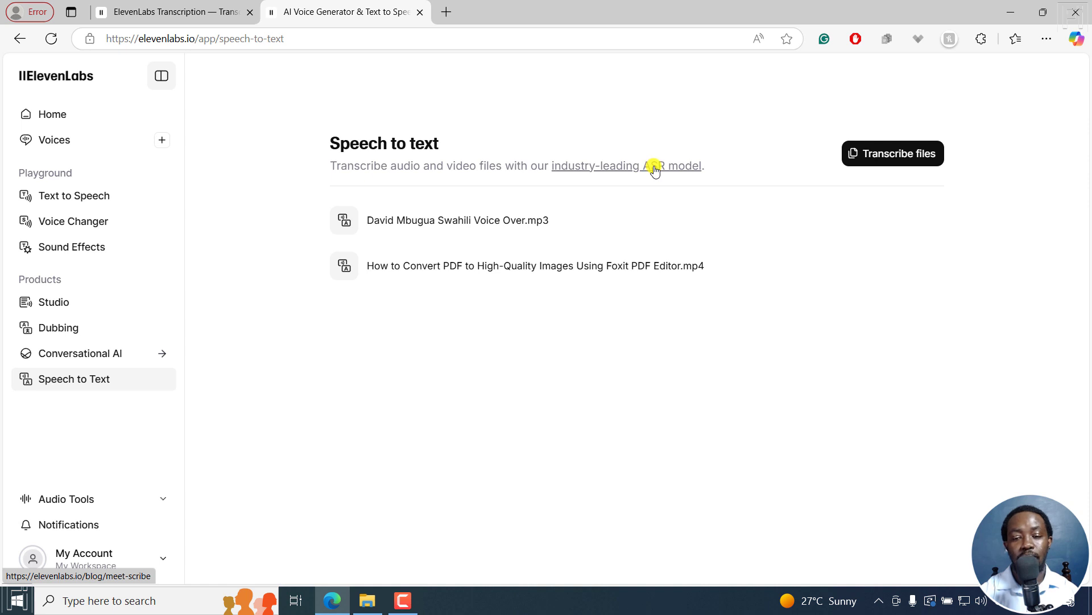
- Start a new file transcription, leaving primary language and max speakers on Detect
left_click(883, 155)
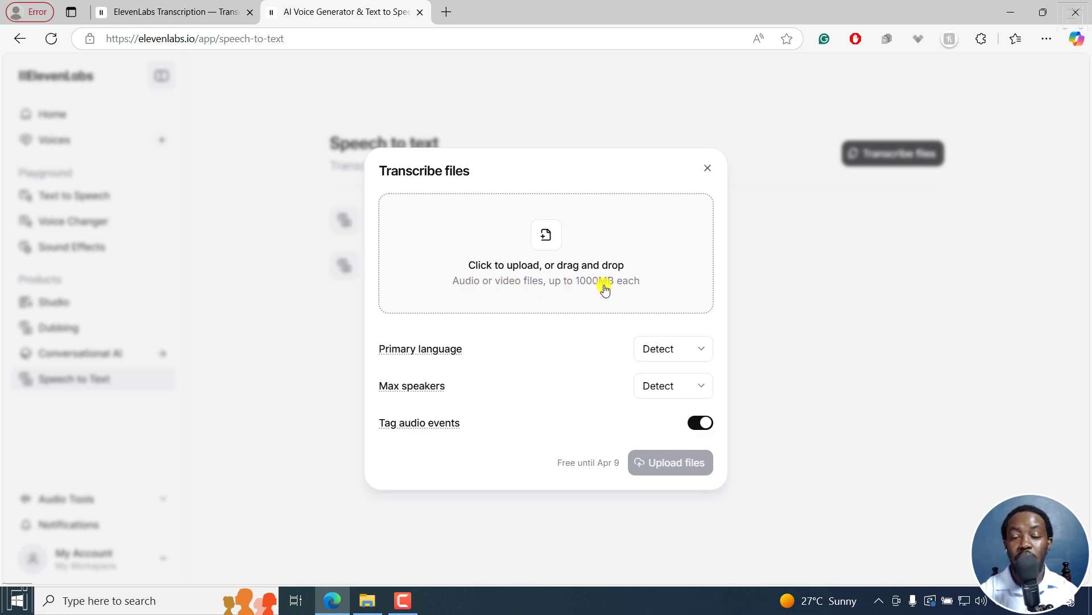
mouse_move(385, 352)
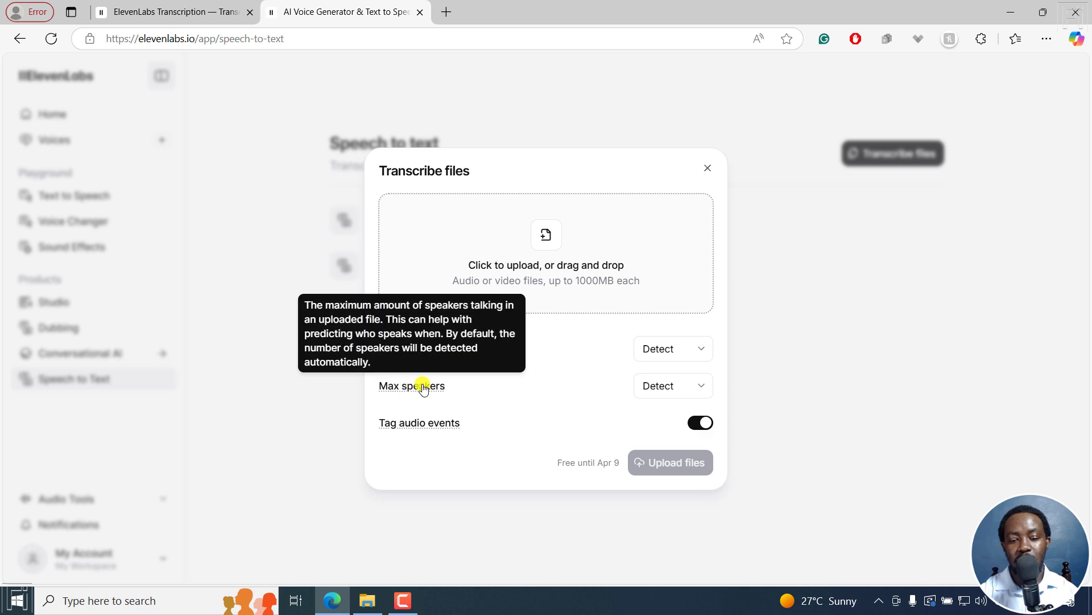
left_click(691, 397)
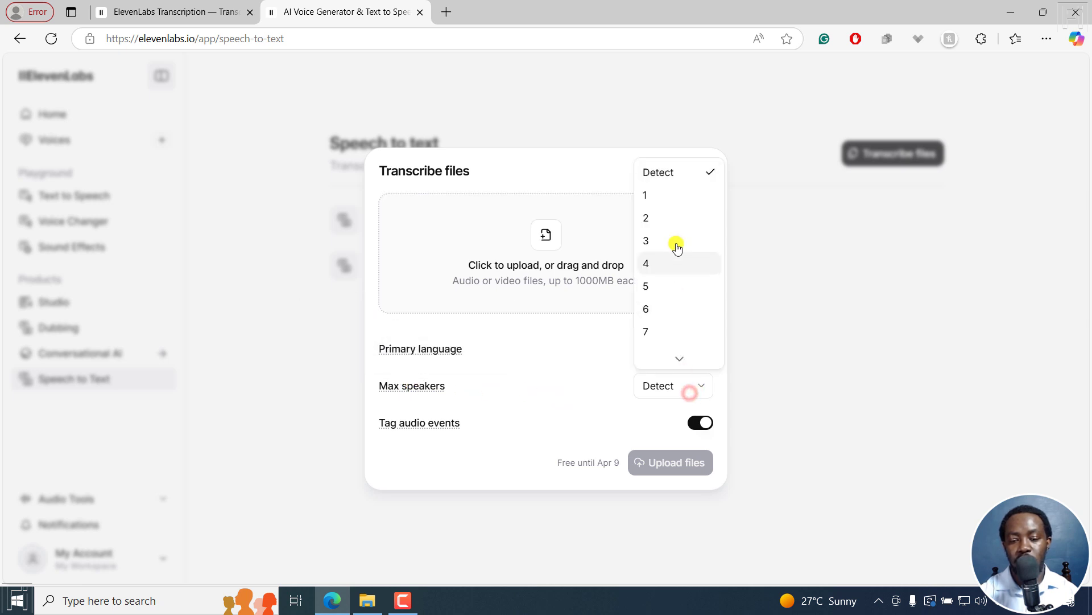
left_click(564, 386)
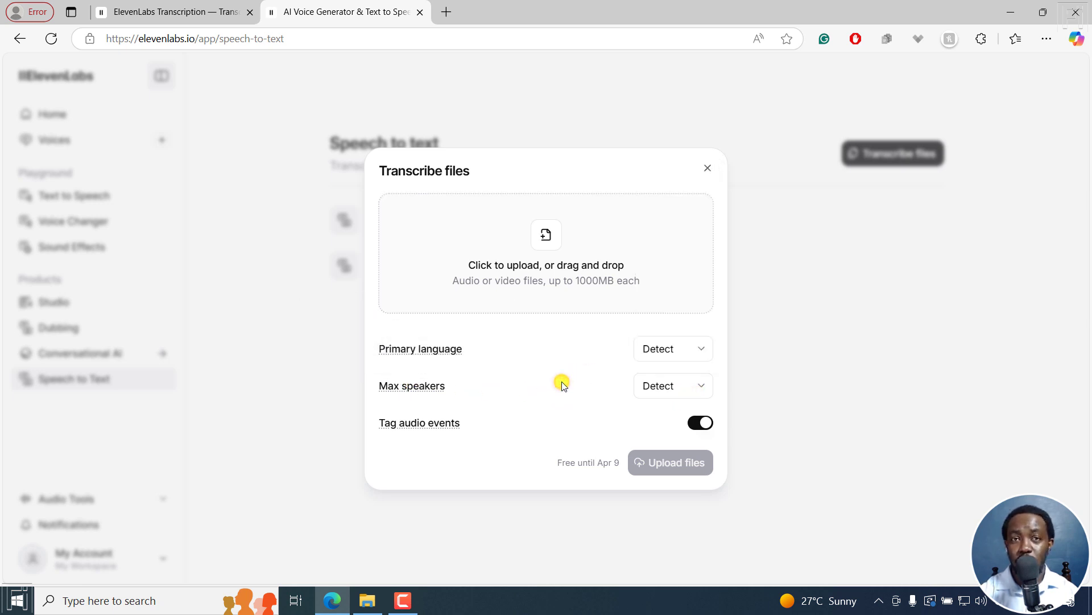
mouse_move(398, 424)
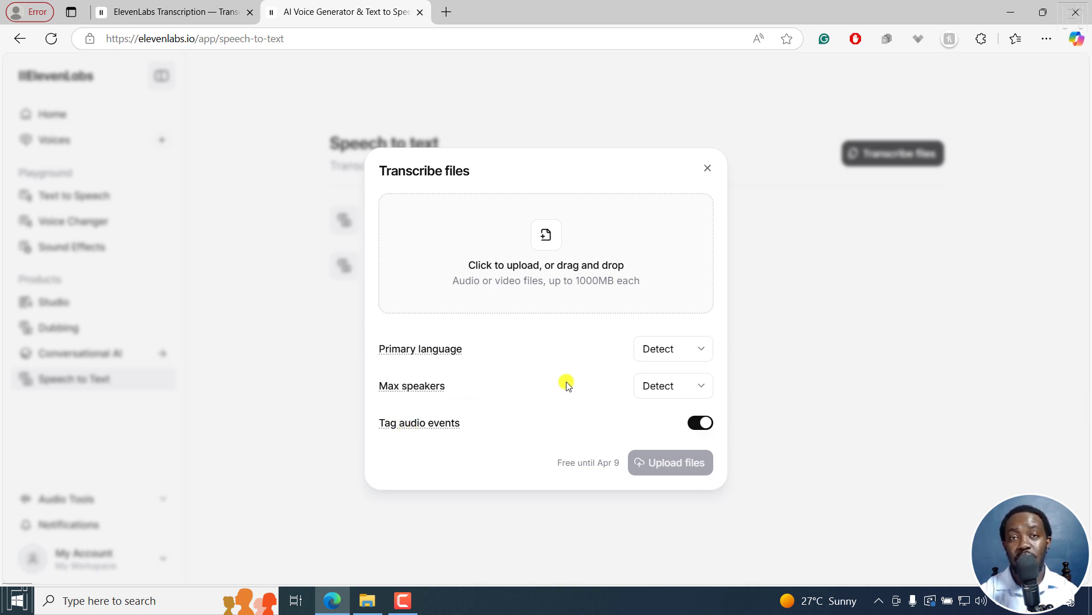
- Drag both tutorial videos from File Explorer into the Transcribe files upload area
left_click(362, 606)
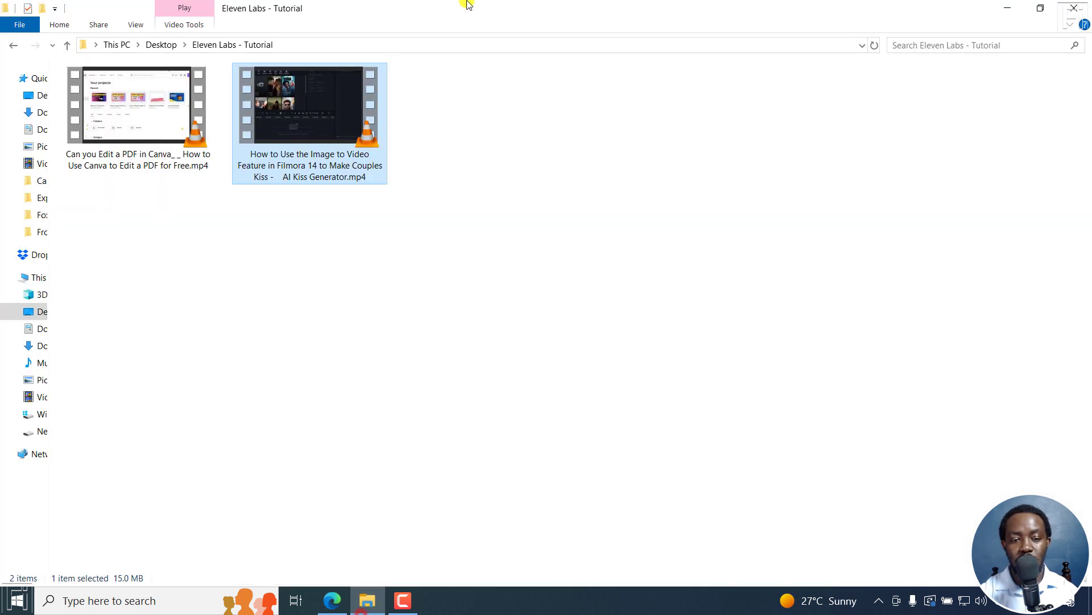
left_click_drag(466, 5, 865, 119)
left_click_drag(952, 360, 655, 178)
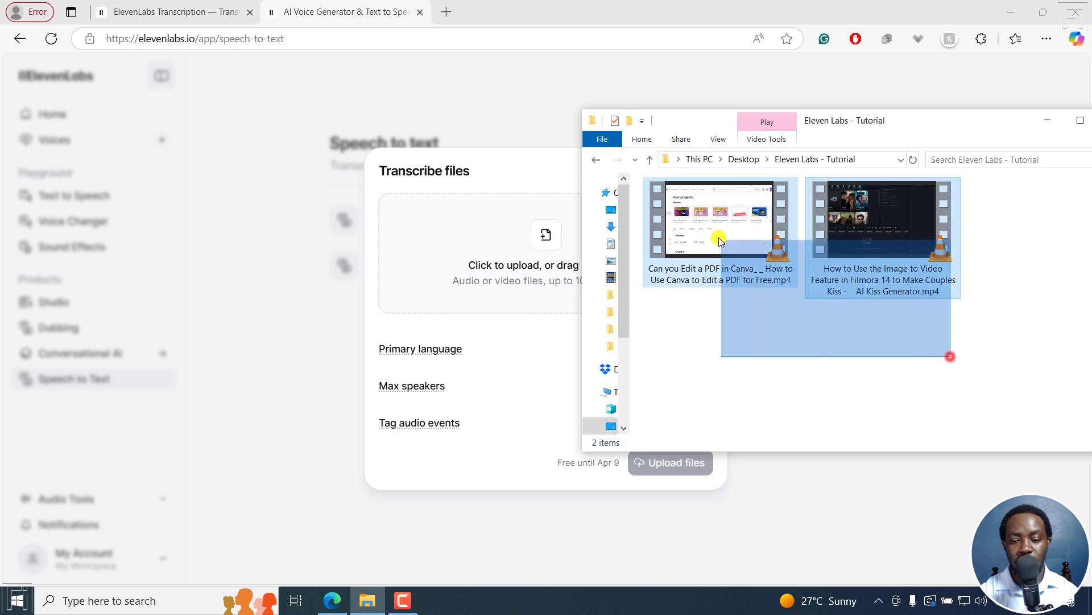
left_click_drag(692, 227, 476, 264)
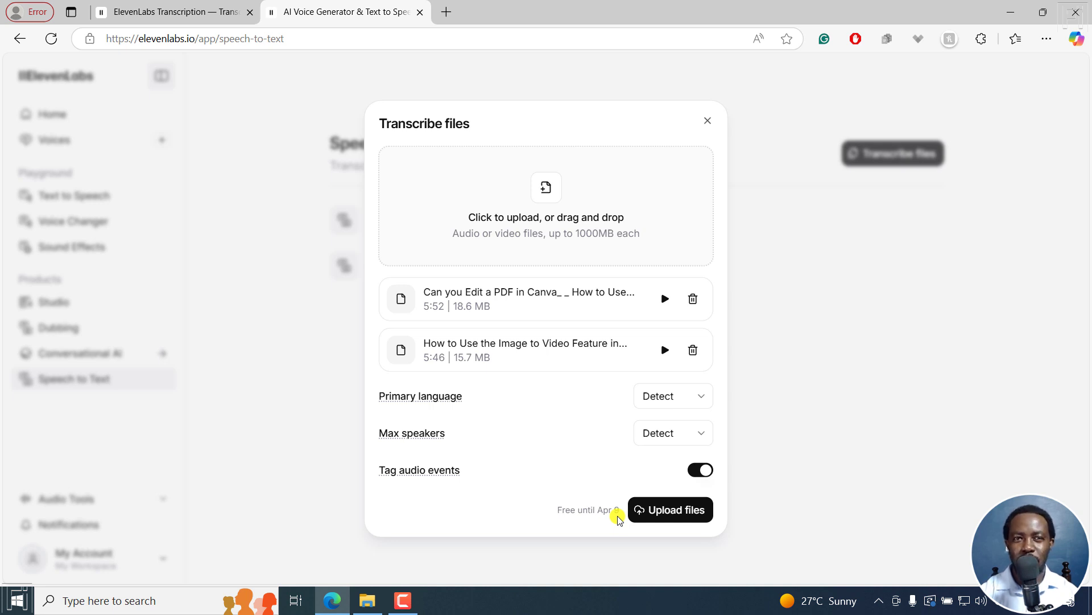
- Upload the two queued videos and wait for their transcriptions in the list
left_click(686, 514)
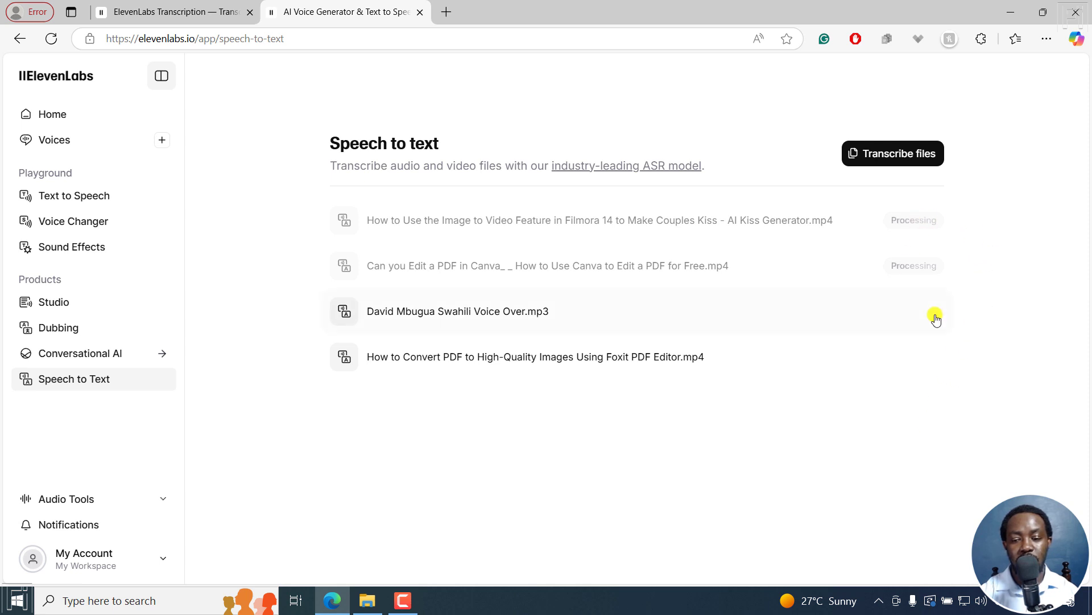
left_click(373, 221)
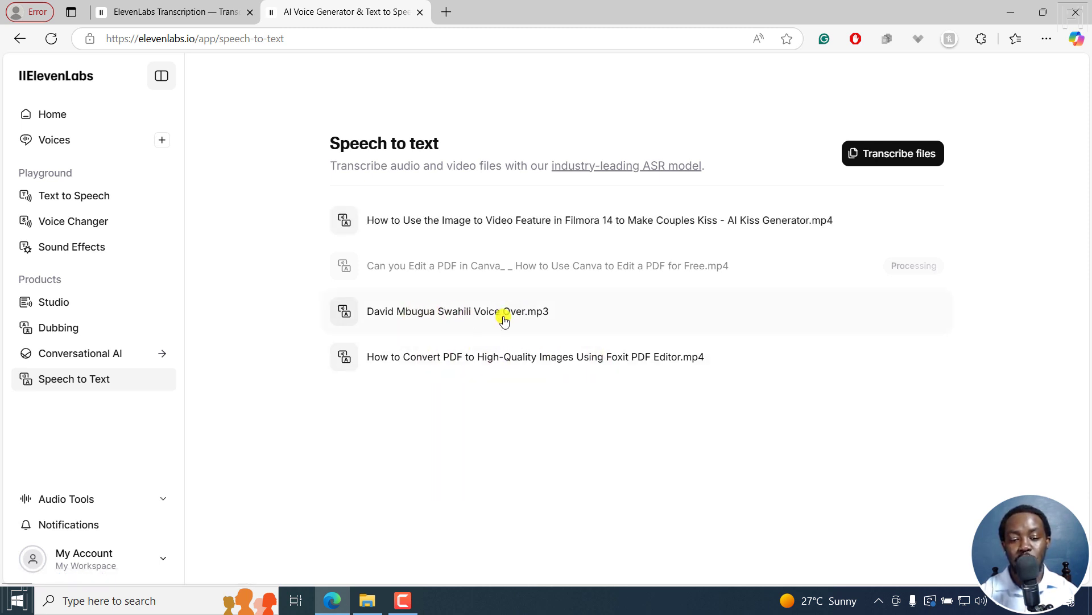
- Open the Filmora video's transcript, pause its playback and show the export format list
left_click(409, 221)
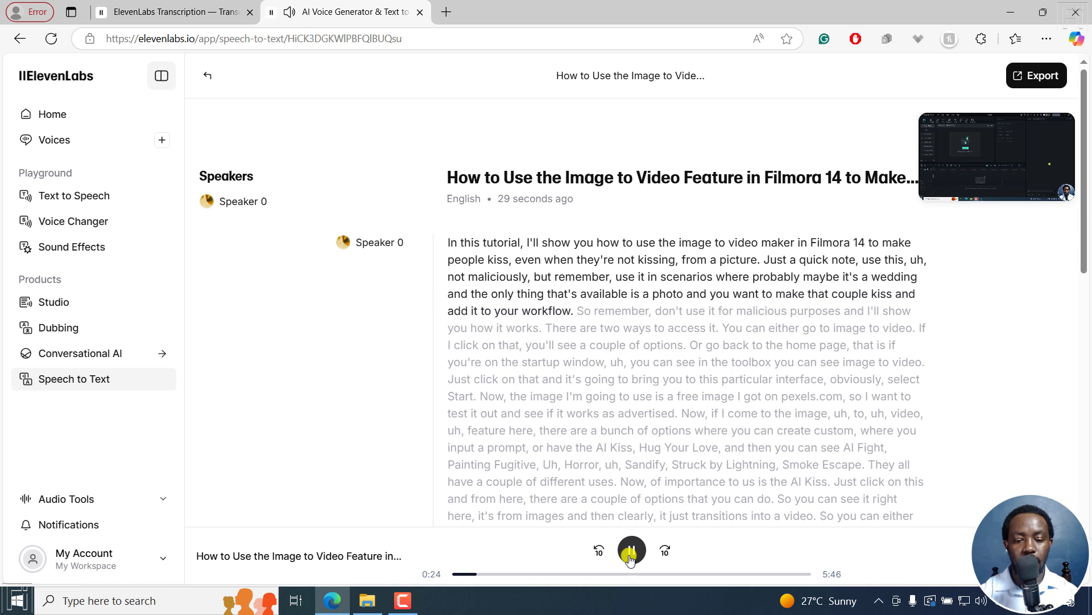
left_click(630, 555)
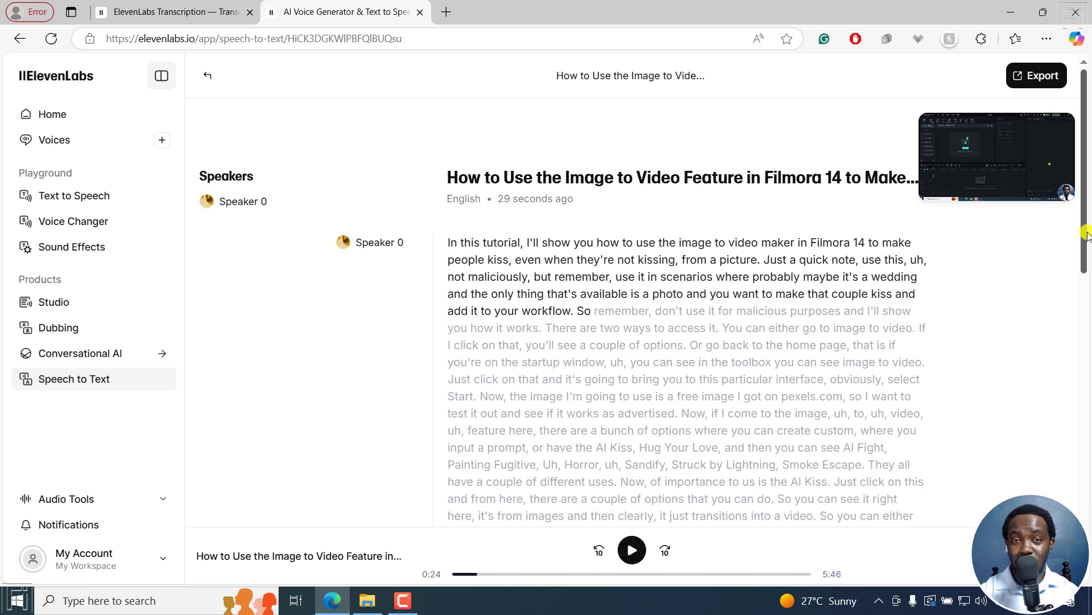
left_click_drag(1087, 242, 772, 385)
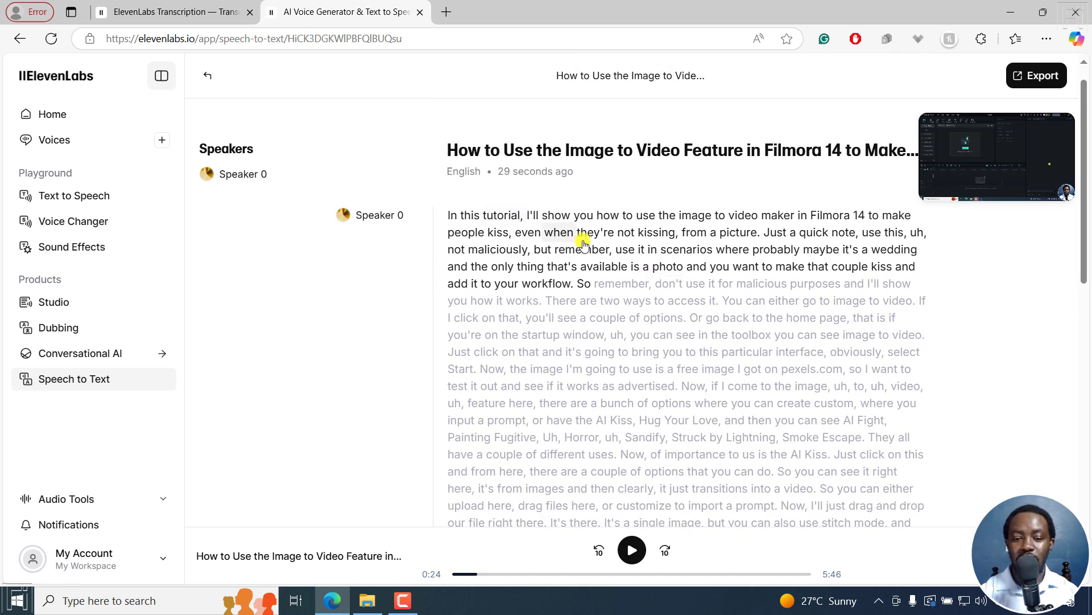
left_click_drag(555, 250, 581, 266)
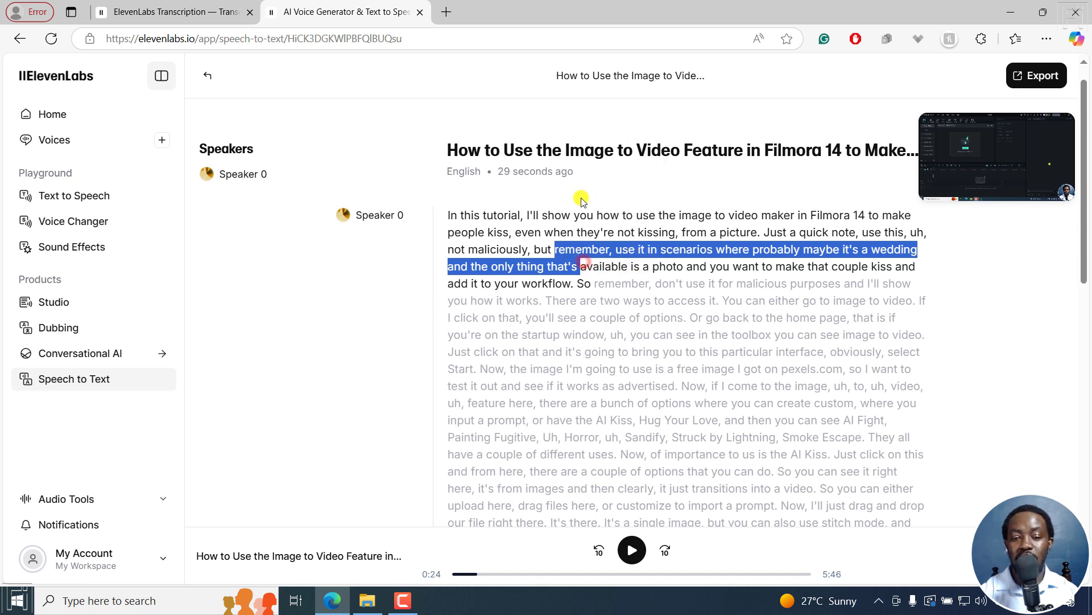
left_click(620, 197)
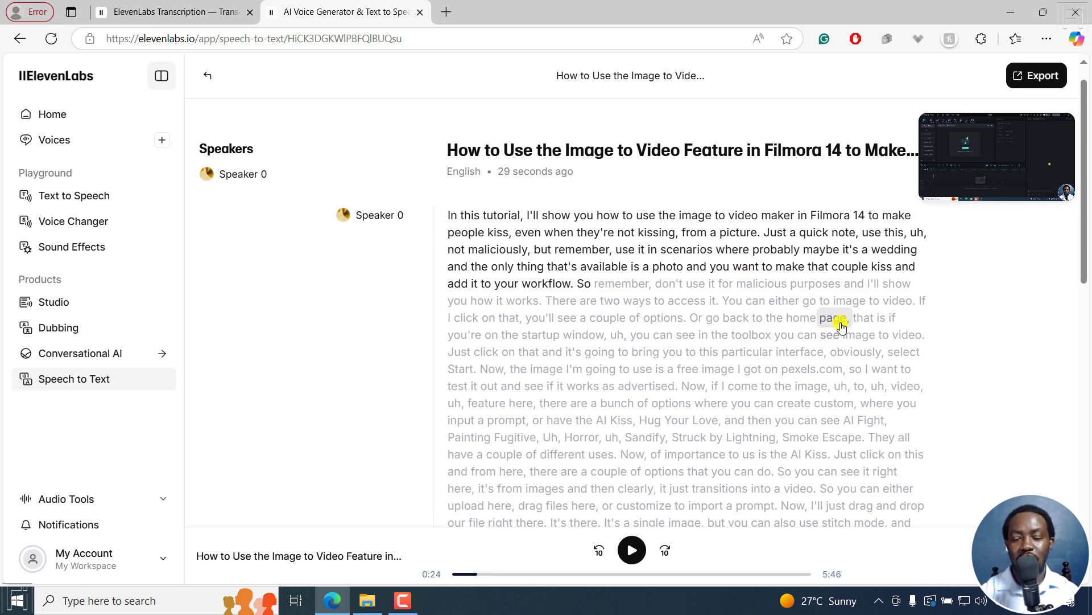
left_click(1053, 82)
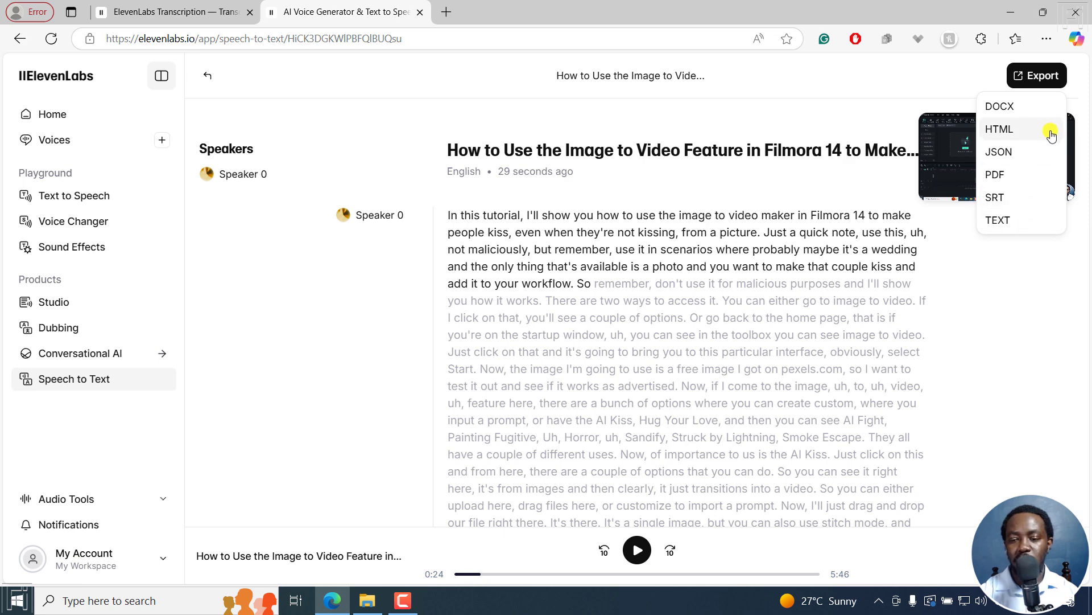
- Export the Filmora transcript as TEXT and review the .txt file in Notepad
left_click(1009, 221)
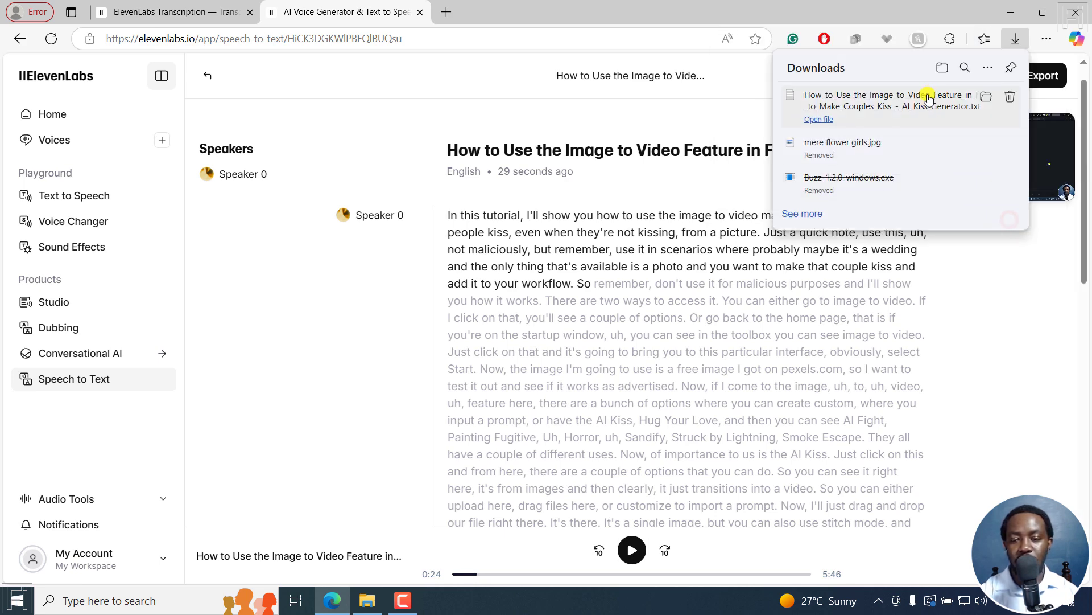
left_click(928, 96)
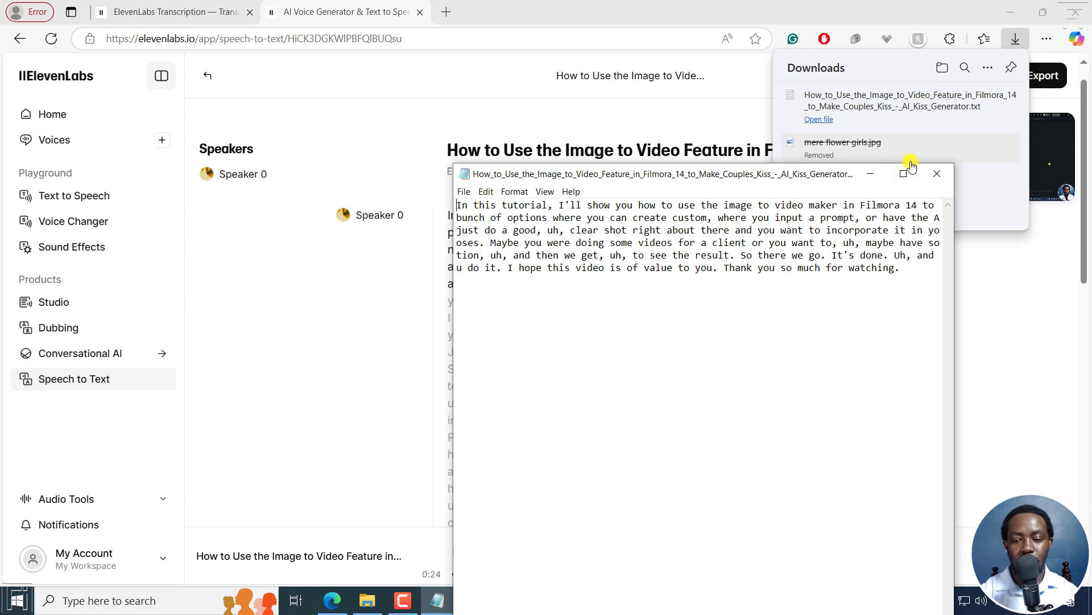
left_click(908, 179)
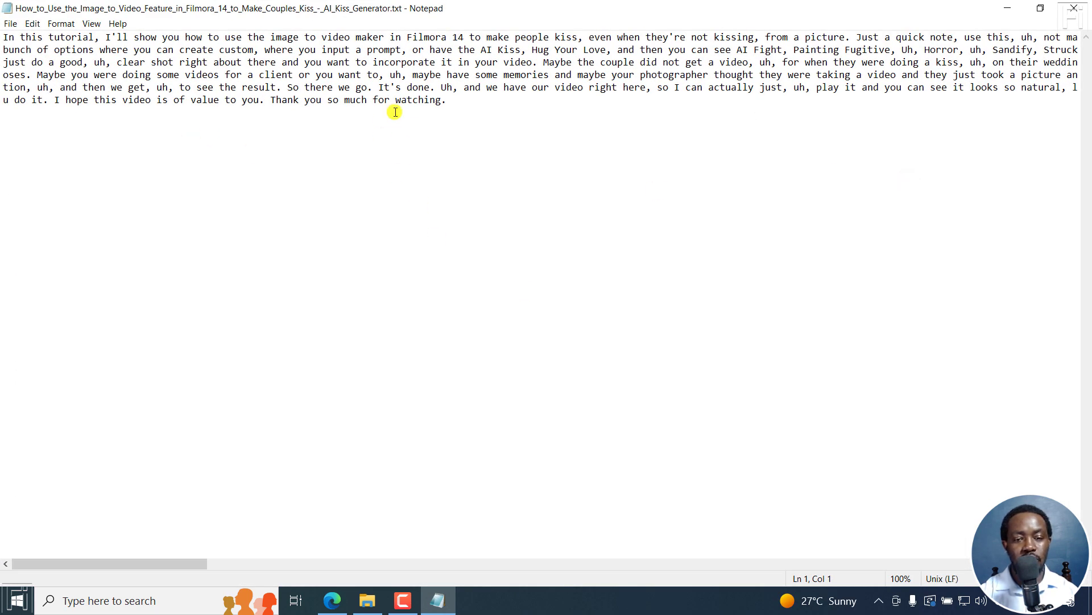
left_click(999, 9)
- Export the transcript as SRT, scroll through the subtitle file in Notepad, then minimize it
left_click(1036, 76)
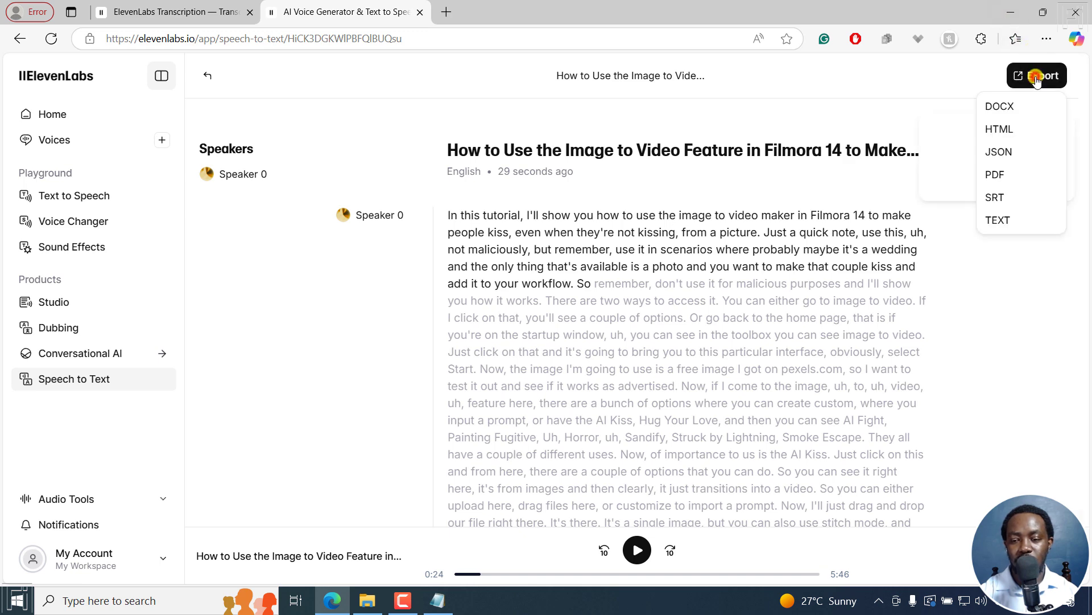
left_click(1005, 196)
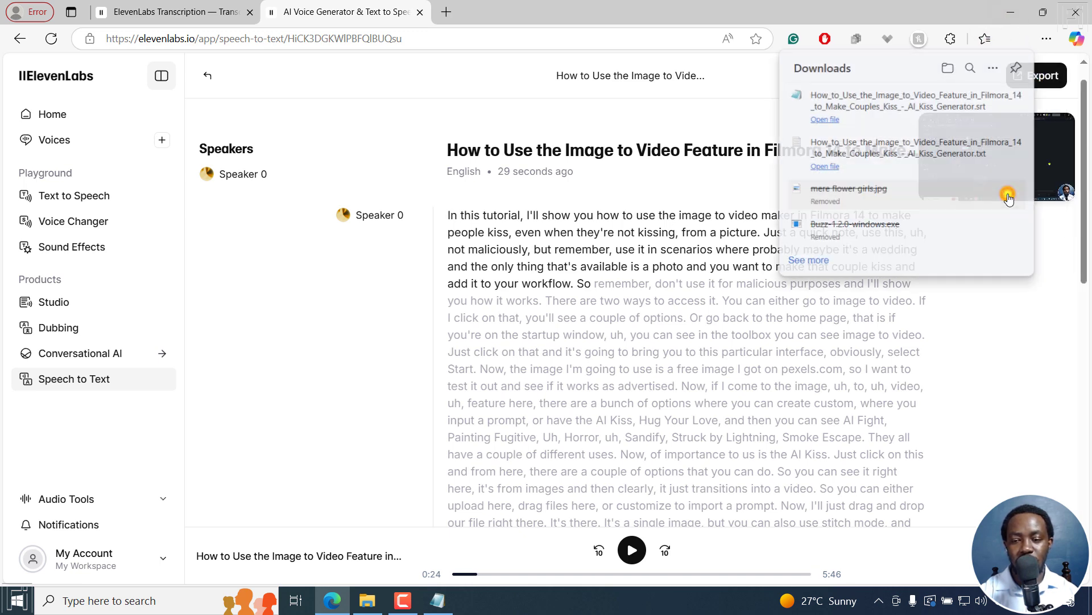
left_click(860, 104)
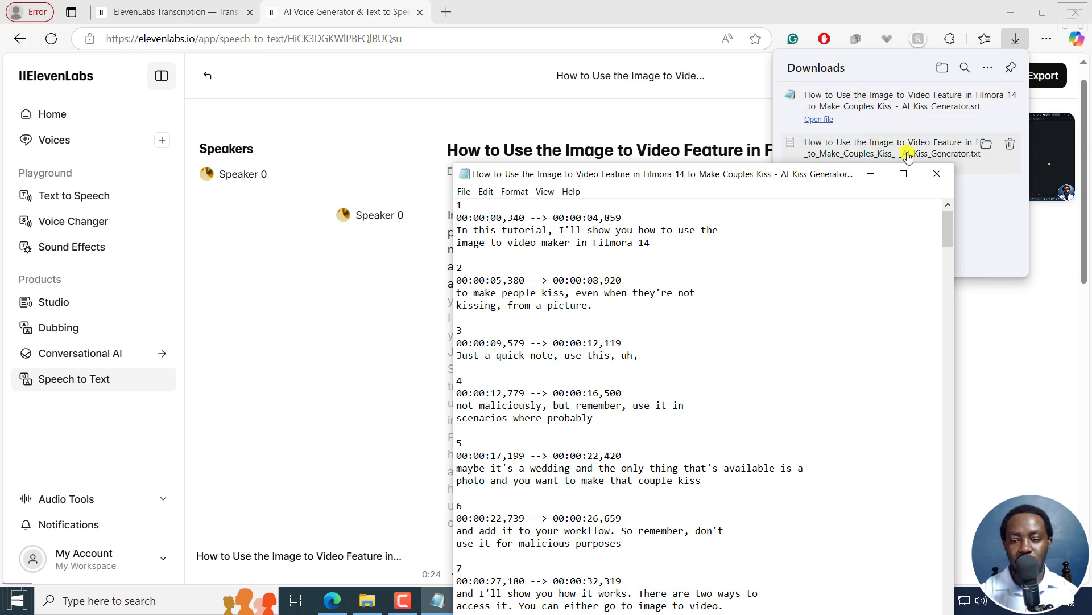
left_click(903, 174)
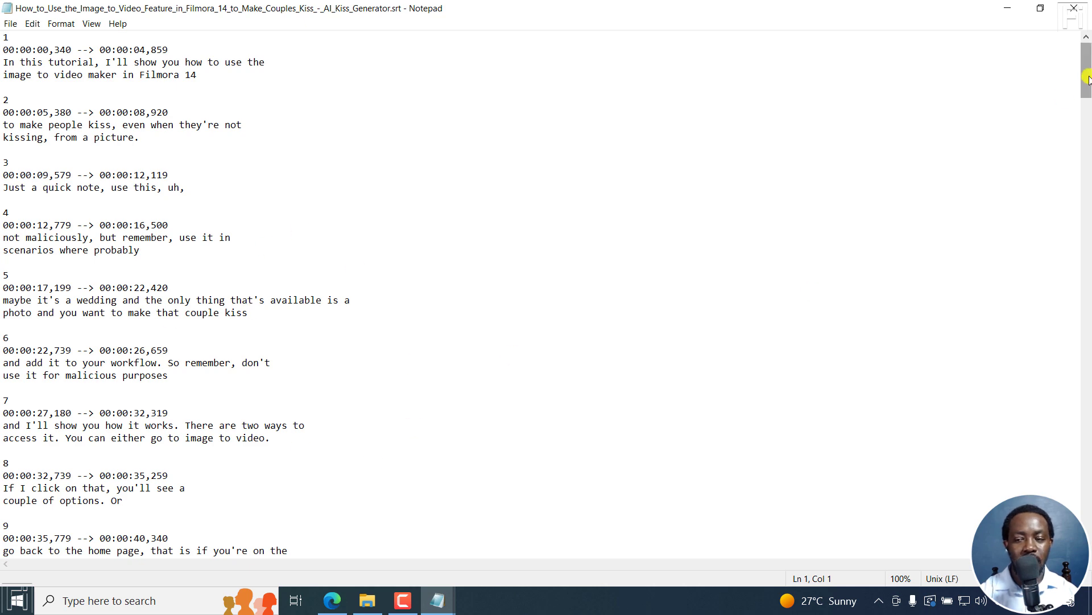
left_click_drag(1088, 76, 1088, 220)
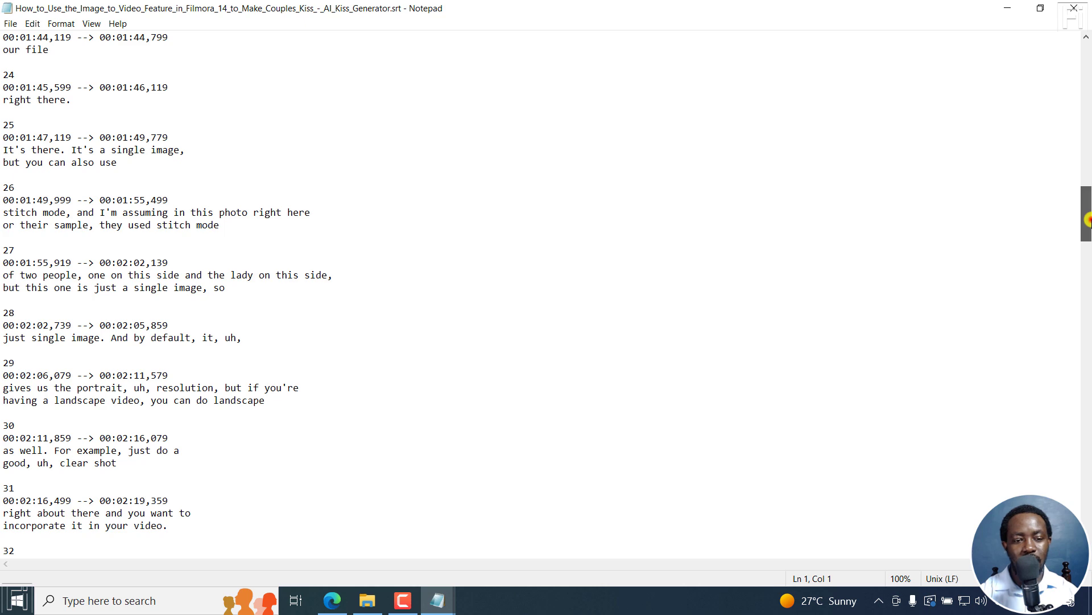
left_click_drag(158, 275, 353, 277)
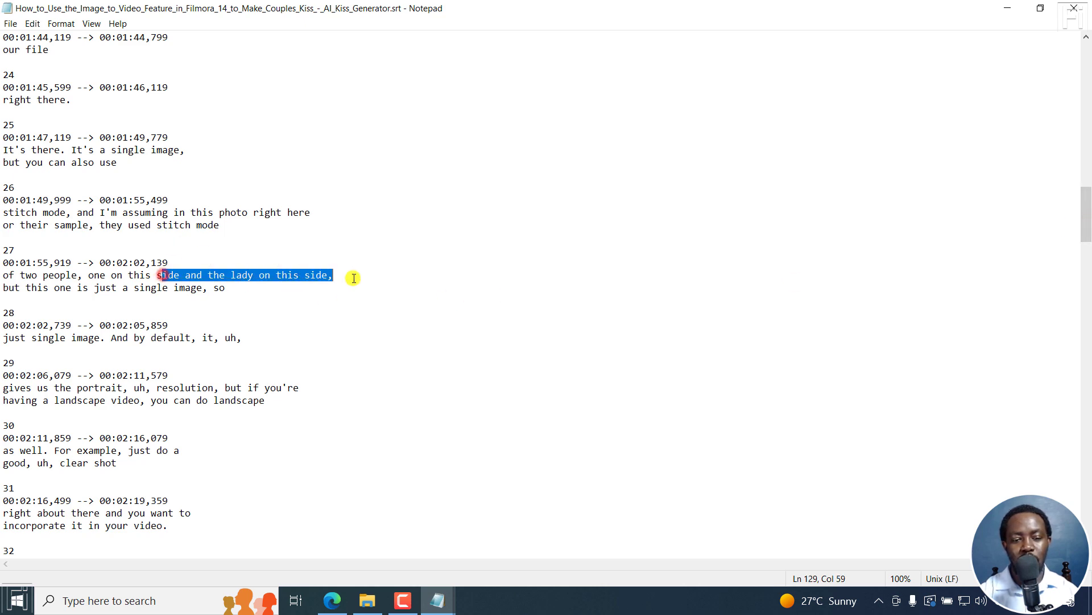
left_click_drag(1085, 200, 1088, 526)
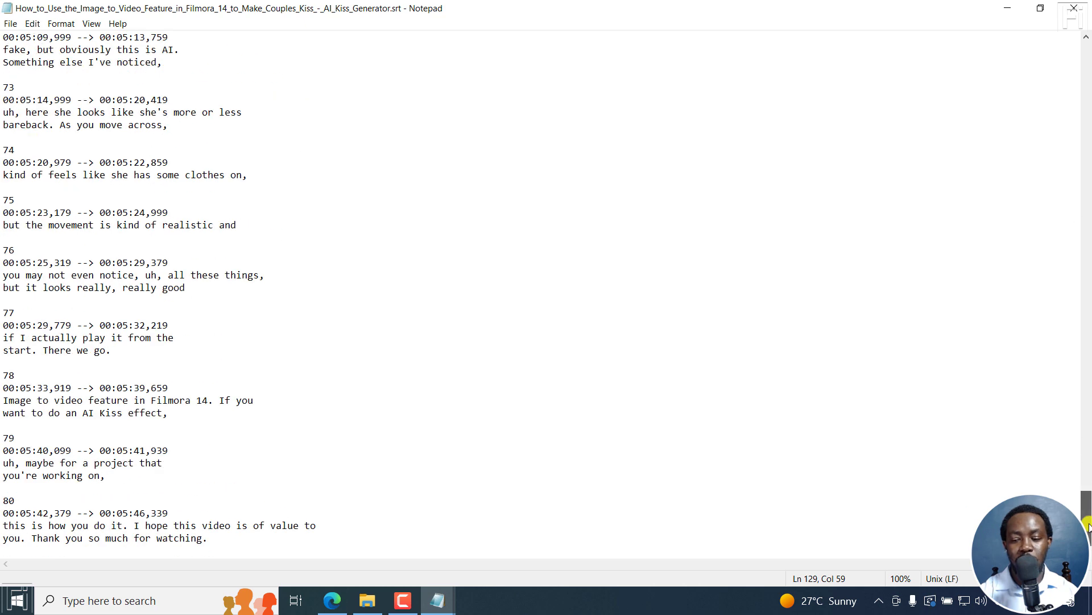
left_click(1007, 8)
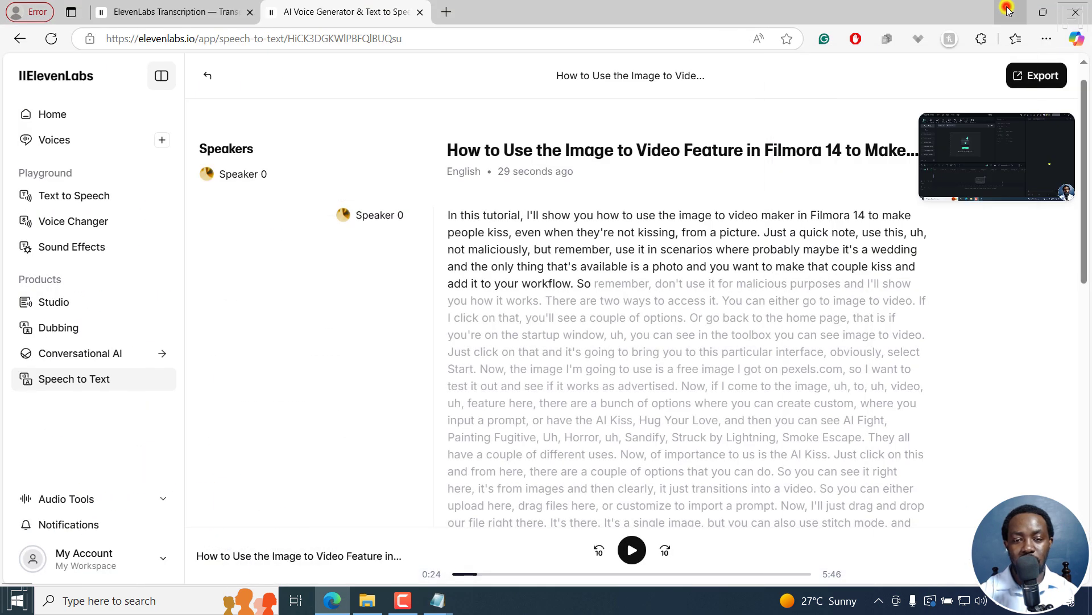
- Open the Canva PDF video's transcript from the list and play its audio, pausing at 0:19
left_click(208, 76)
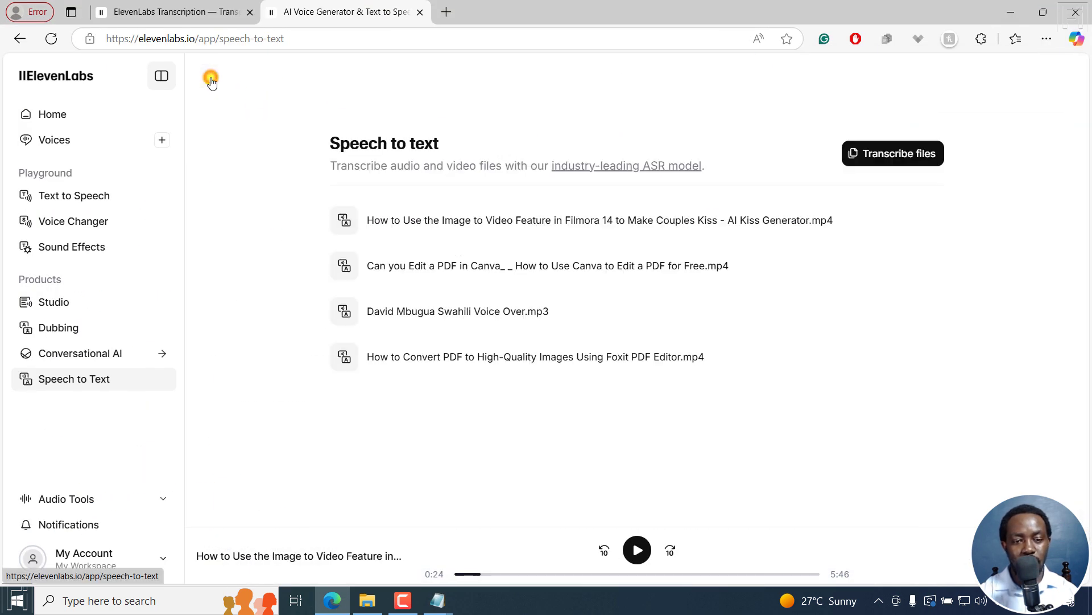
left_click(482, 271)
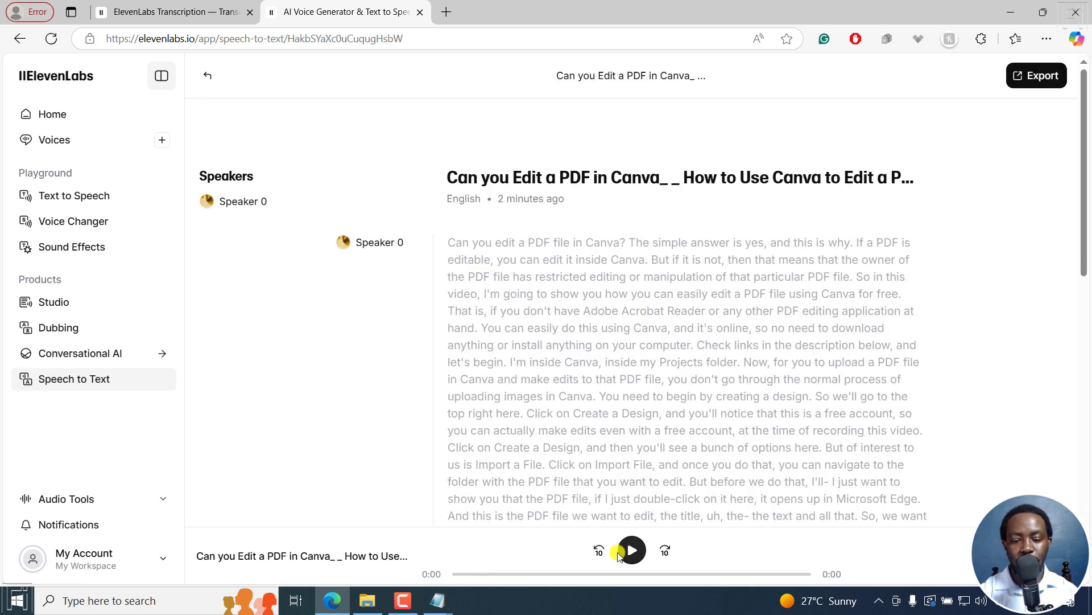
left_click(629, 551)
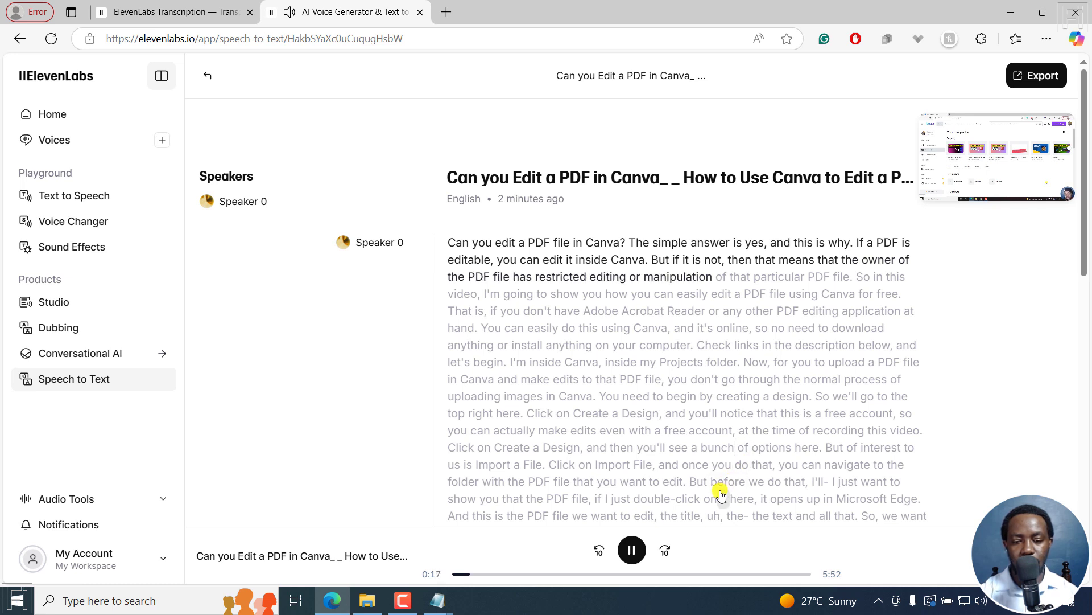
left_click(635, 550)
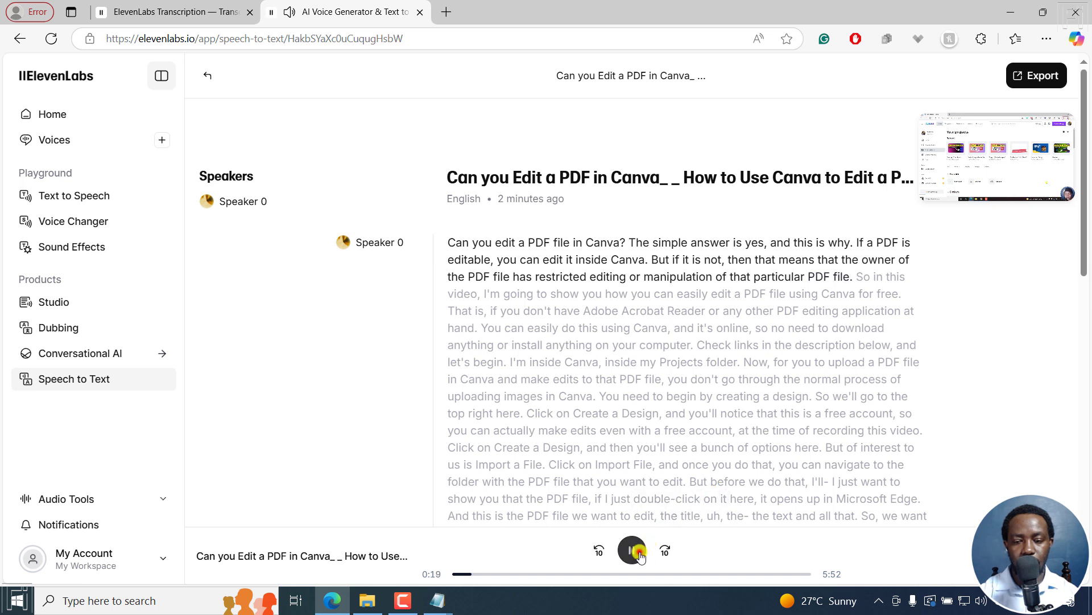